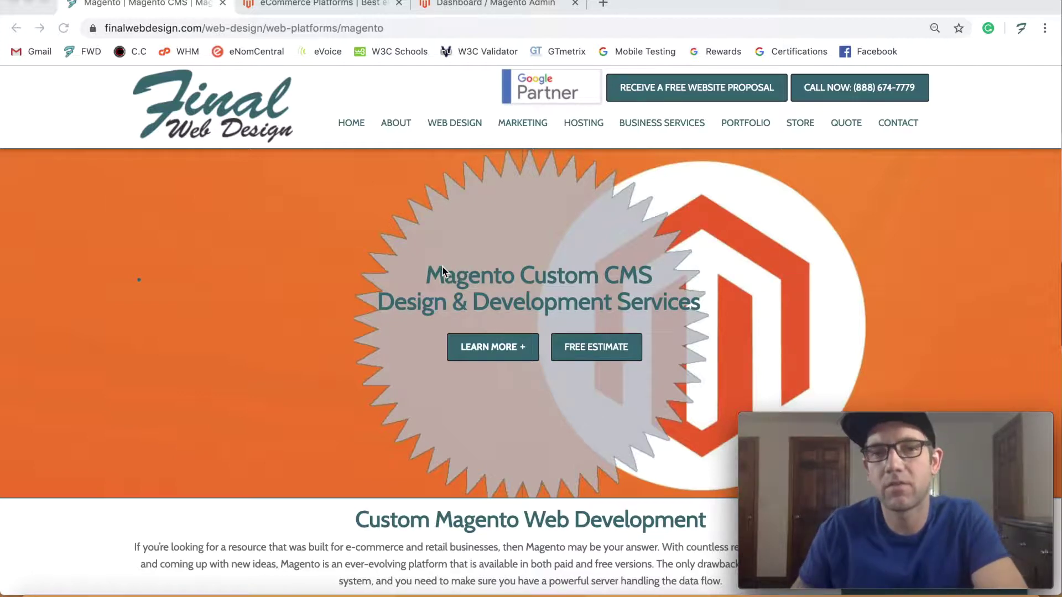
- Browse the magento.com homepage, glancing at the admin tab before returning to it
scroll(332, 221, down, 8)
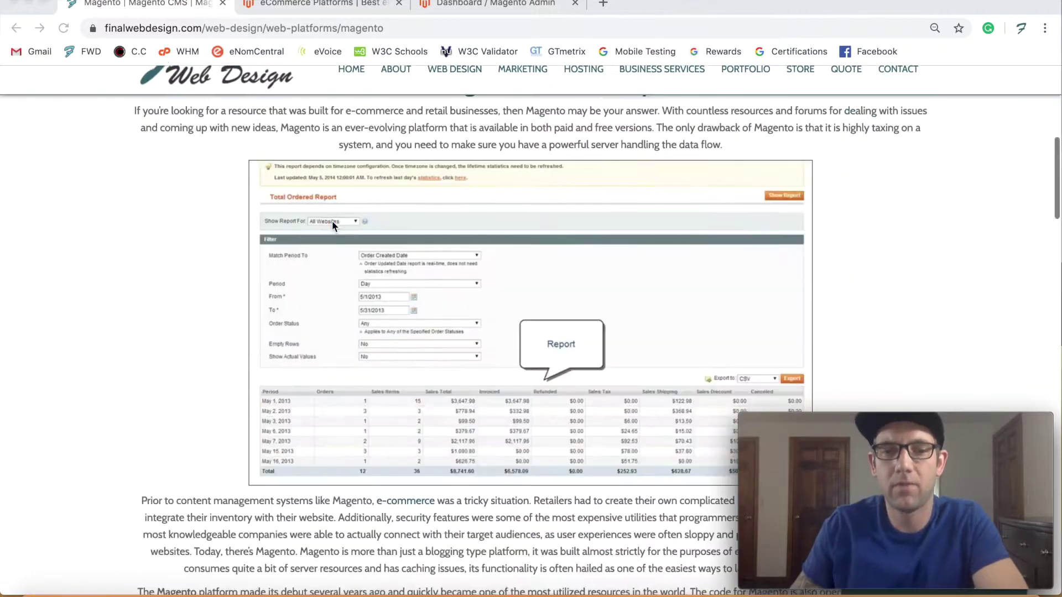
scroll(299, 215, down, 15)
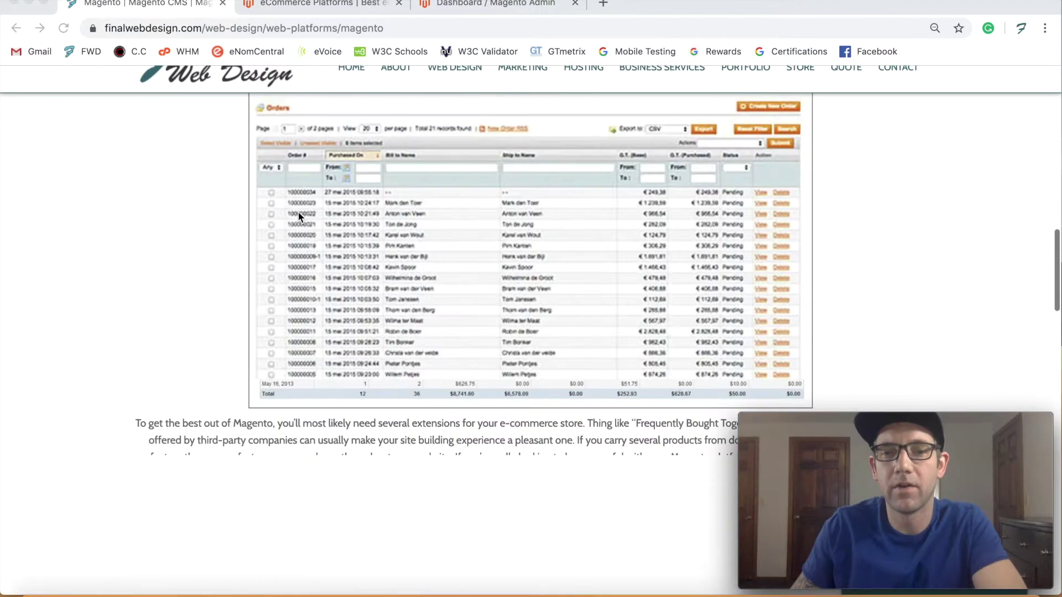
scroll(299, 217, up, 20)
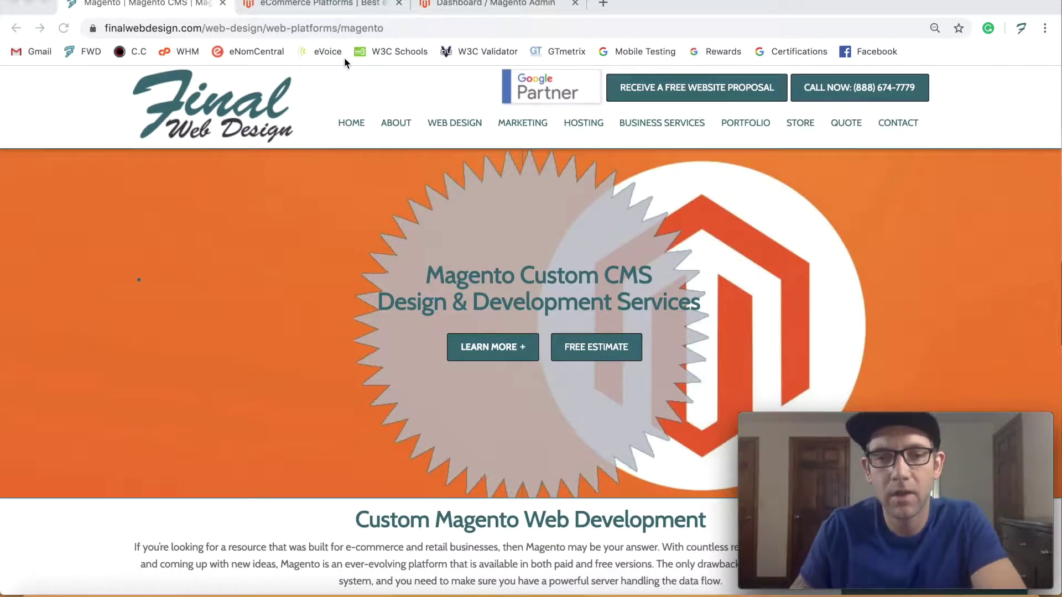
scroll(335, 204, down, 3)
scroll(334, 205, down, 10)
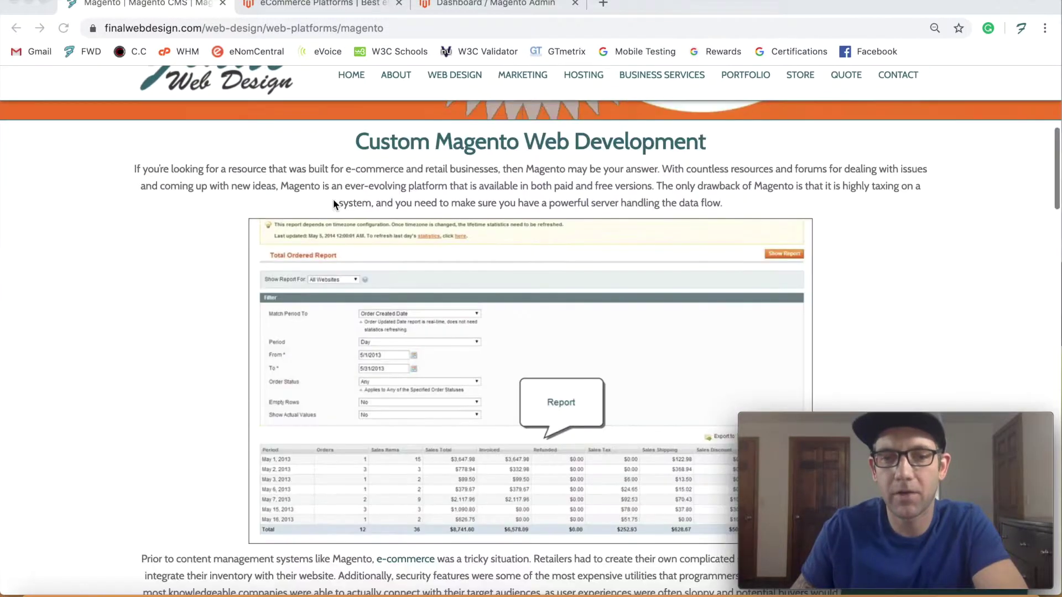
scroll(332, 204, down, 8)
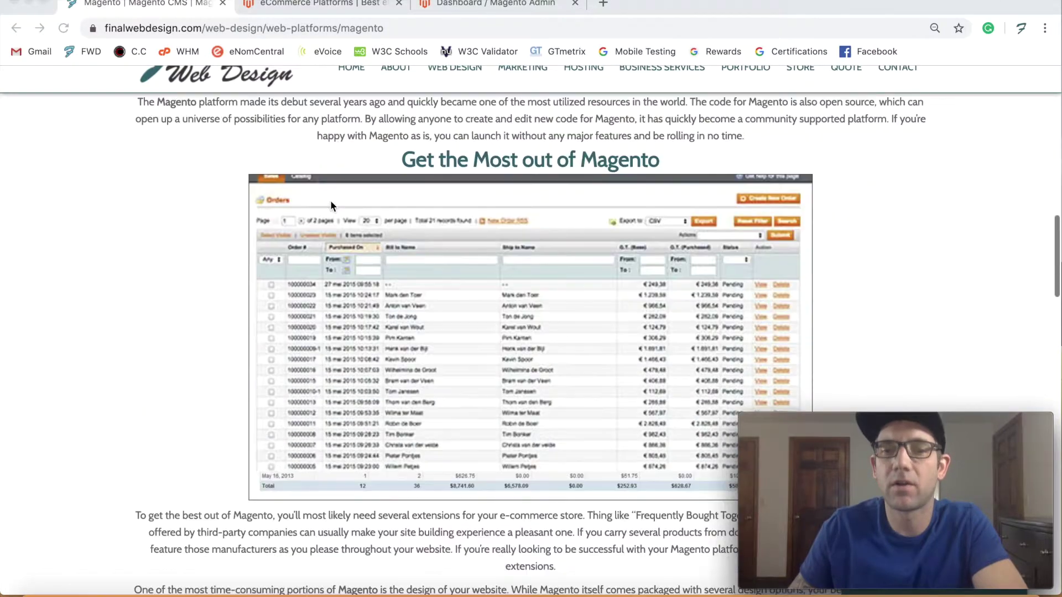
scroll(320, 201, down, 7)
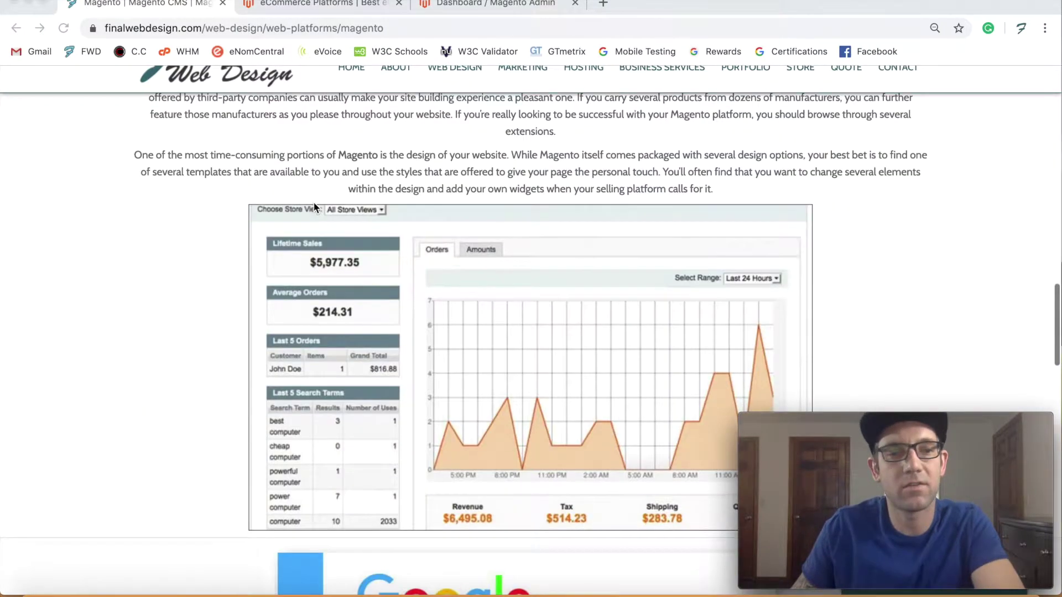
scroll(313, 204, up, 15)
scroll(313, 204, up, 10)
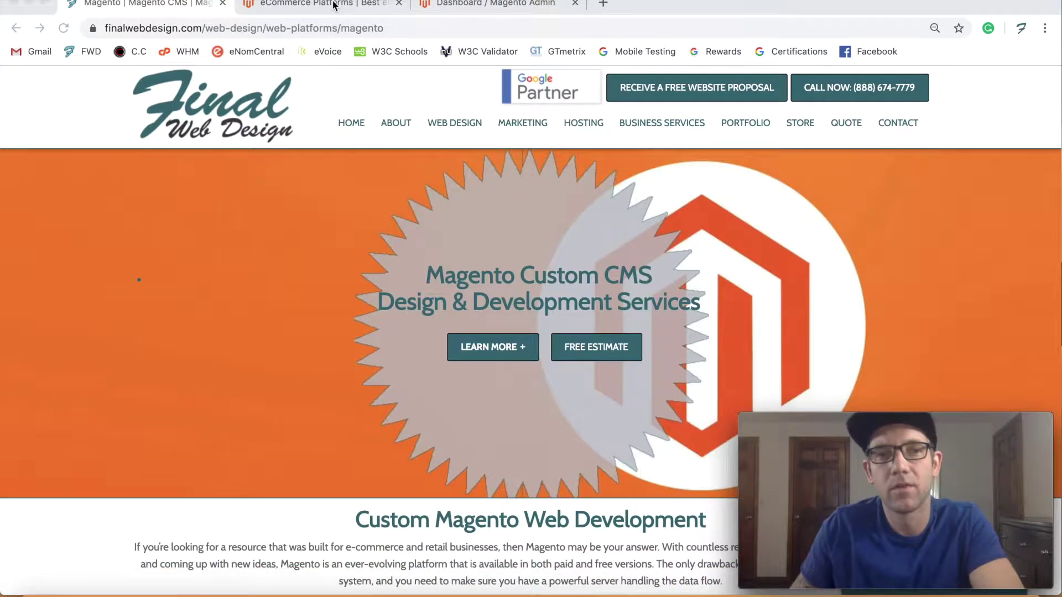
click(332, 5)
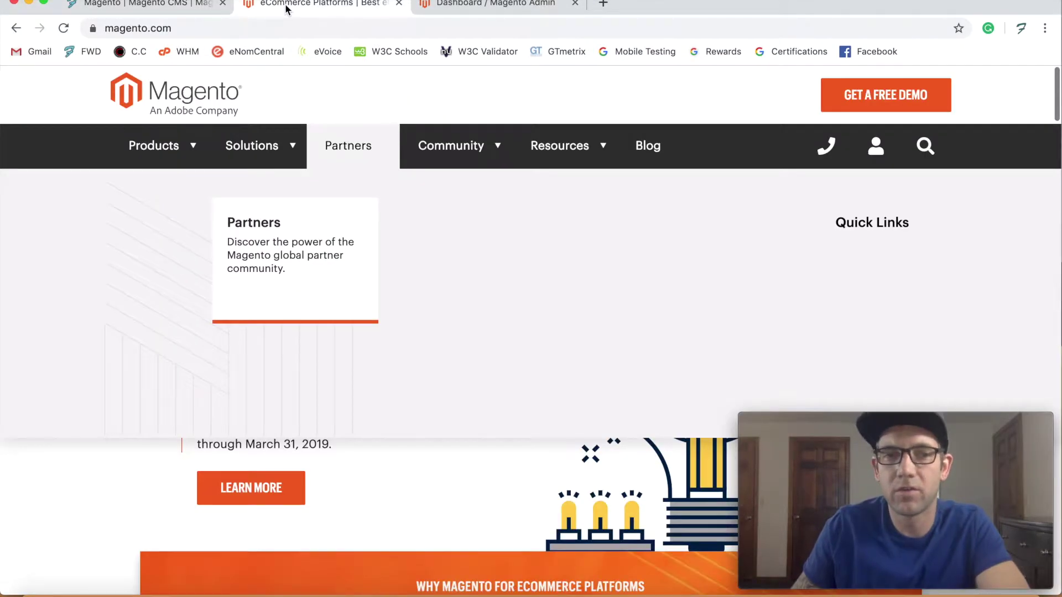
key(ctrl+Tab)
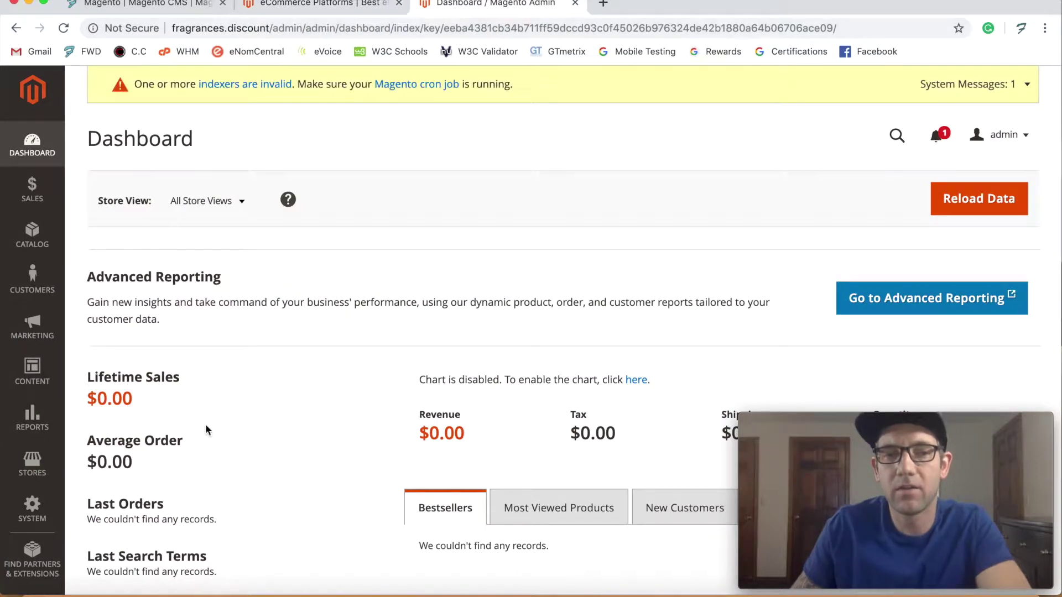
click(330, 7)
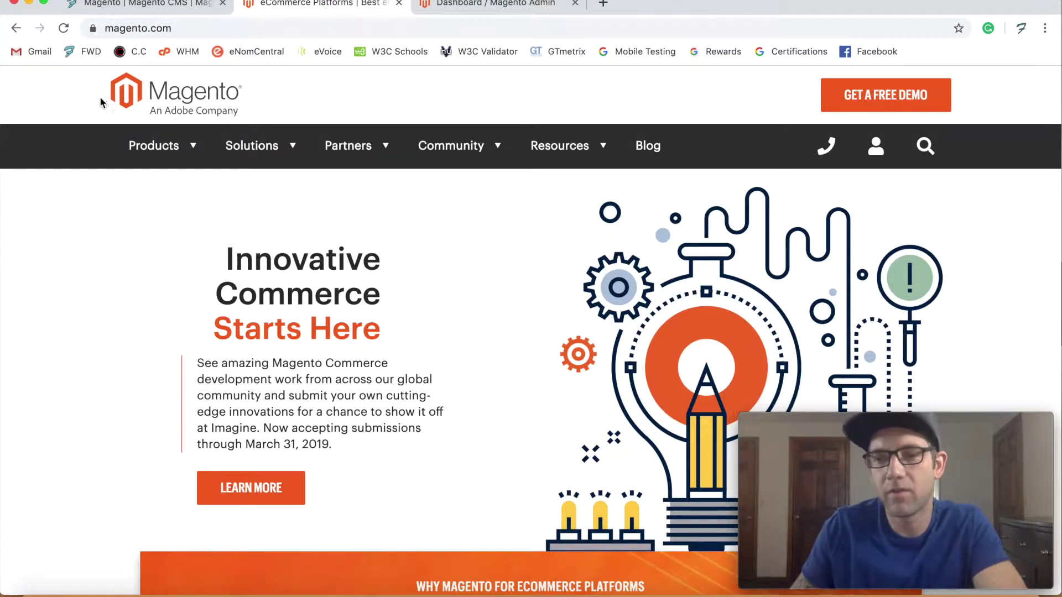
- Review more of the magento.com page, then switch to the Magento Admin Dashboard tab
scroll(62, 125, down, 5)
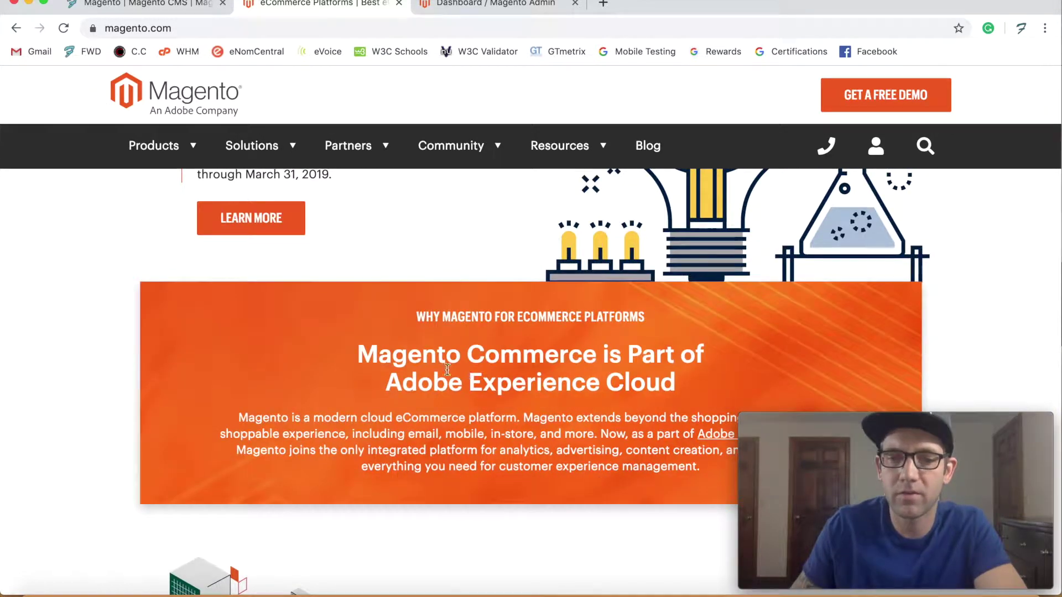
scroll(425, 370, down, 2)
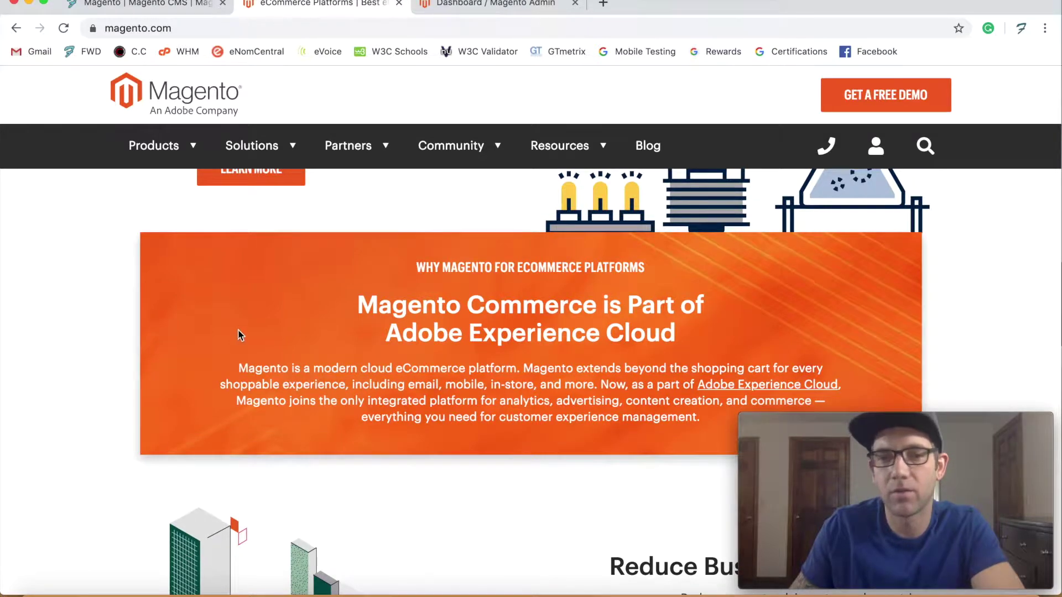
scroll(239, 335, up, 6)
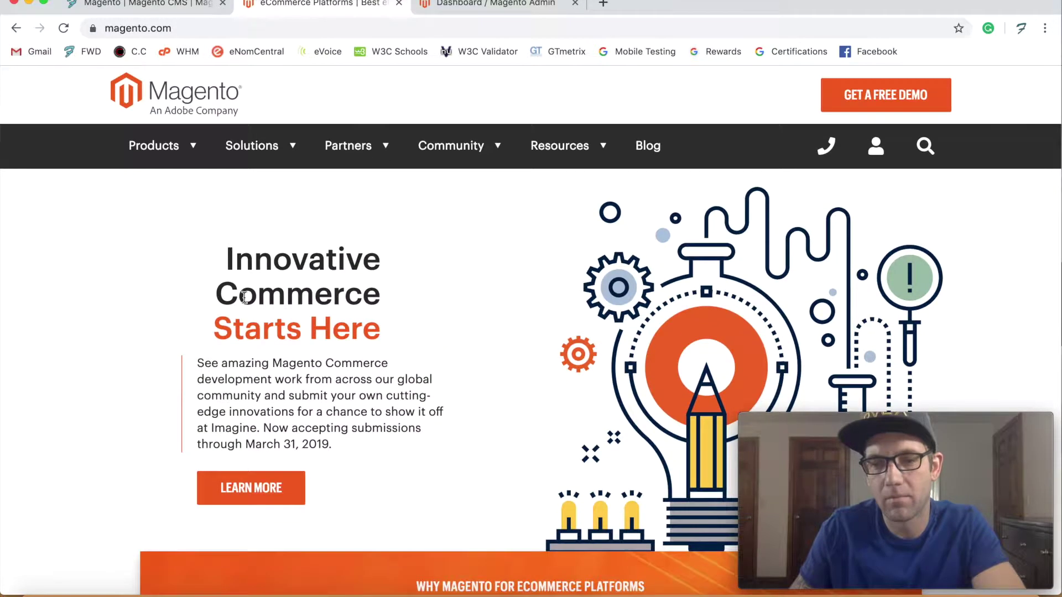
scroll(244, 297, down, 7)
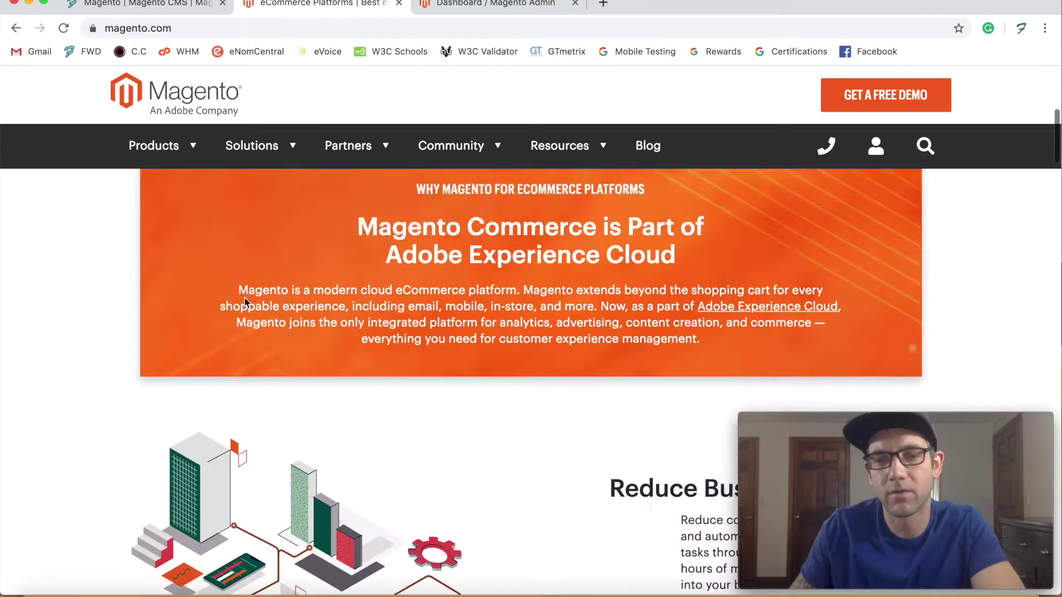
scroll(244, 301, down, 4)
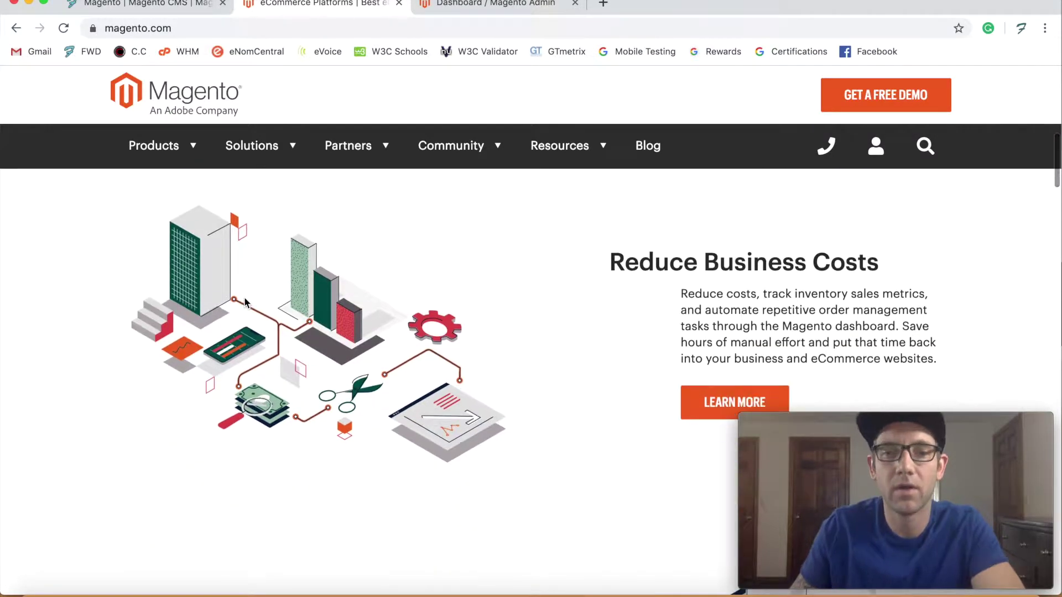
scroll(245, 302, up, 11)
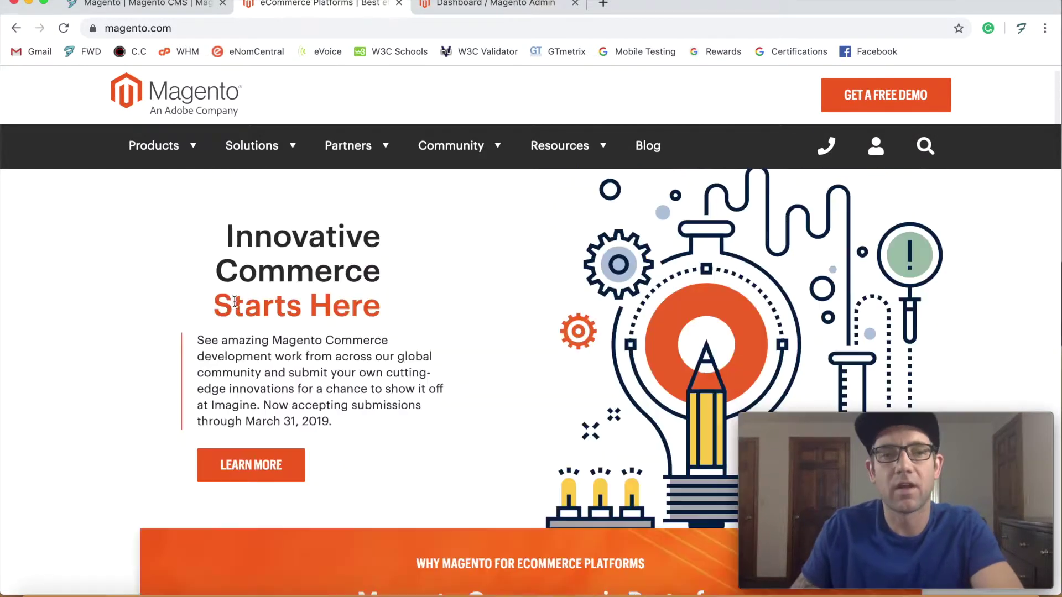
scroll(236, 302, up, 1)
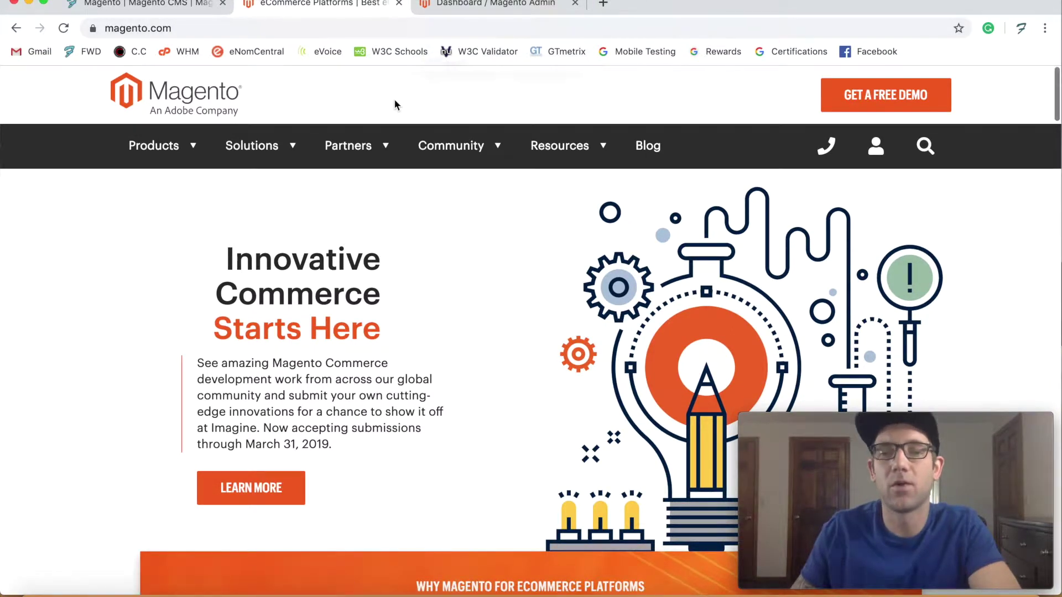
scroll(390, 169, down, 3)
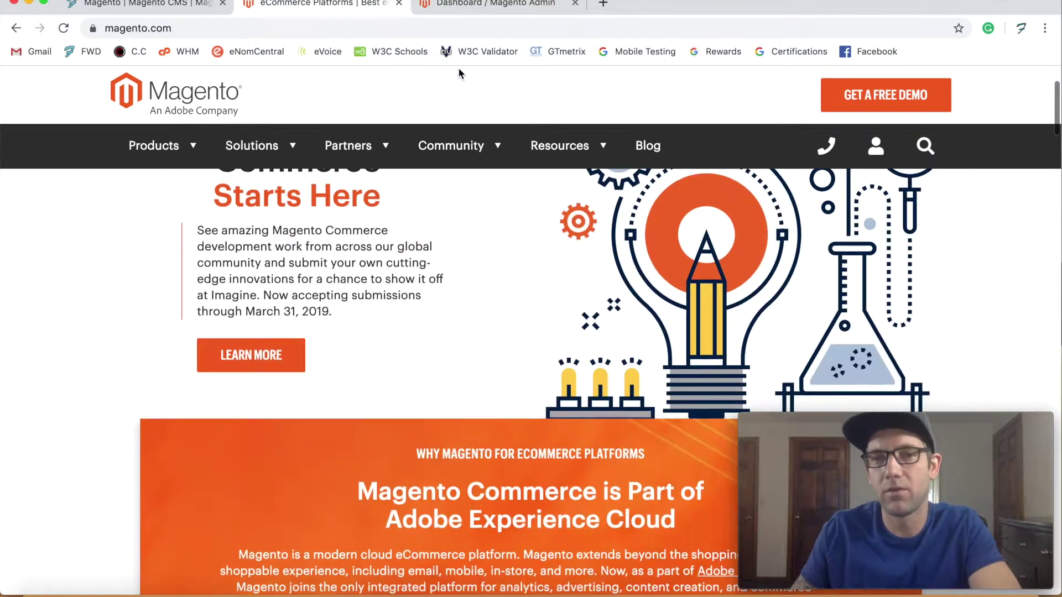
click(473, 7)
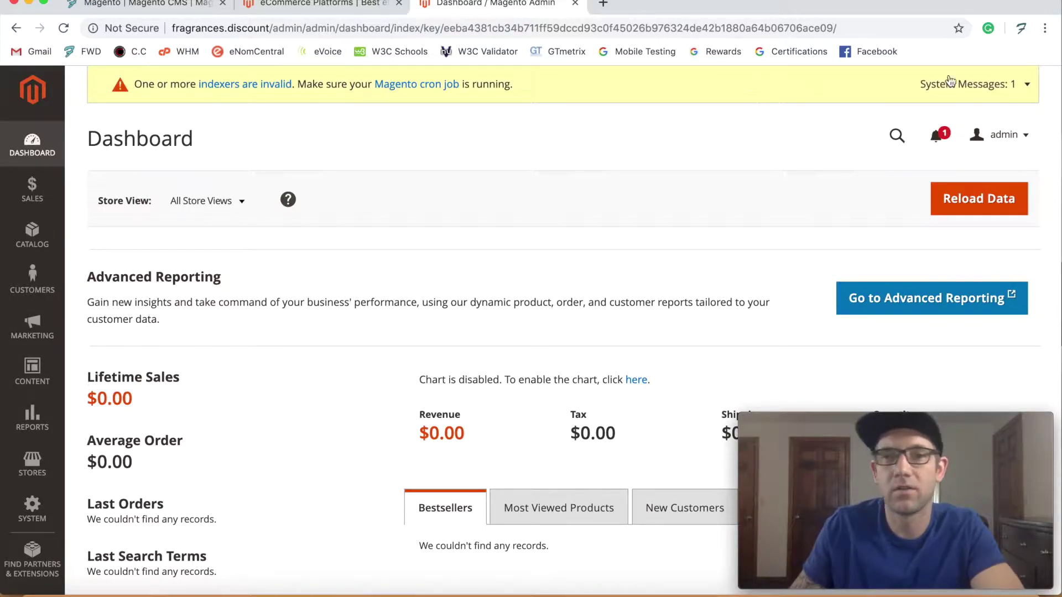
scroll(395, 155, down, 1)
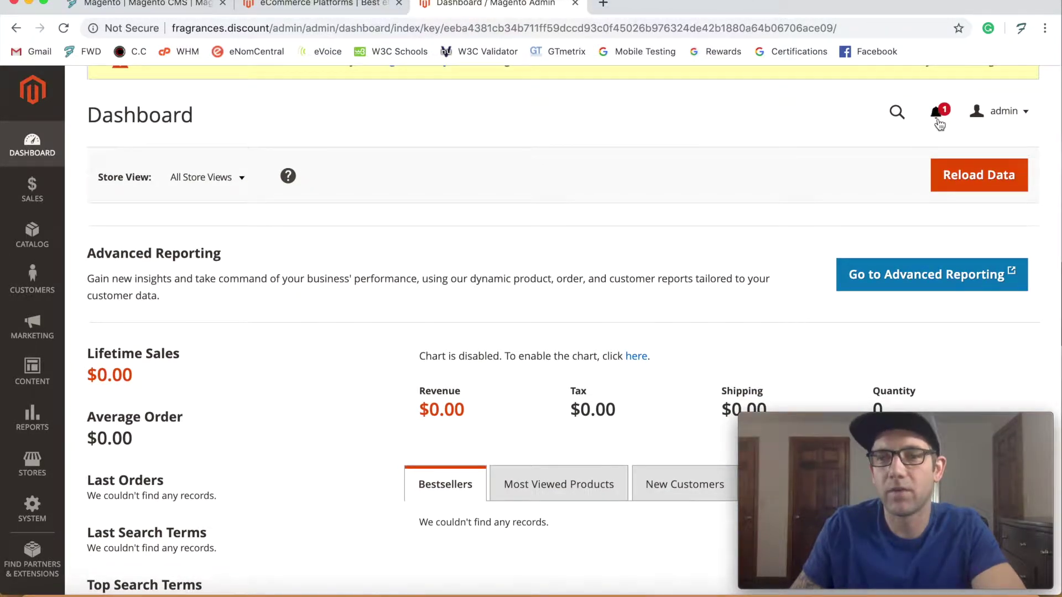
click(939, 123)
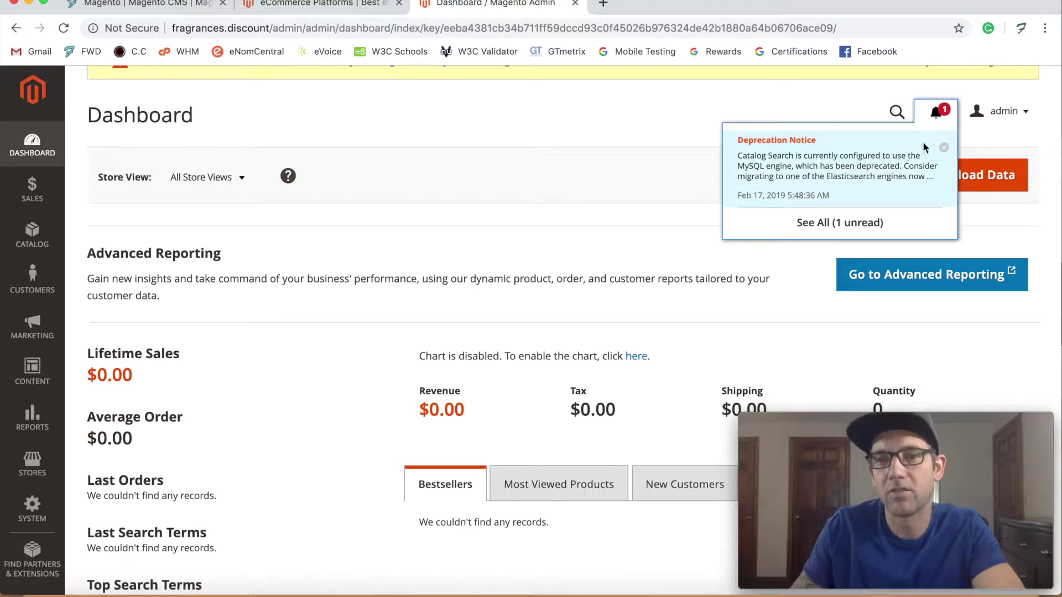
click(659, 119)
scroll(501, 236, down, 2)
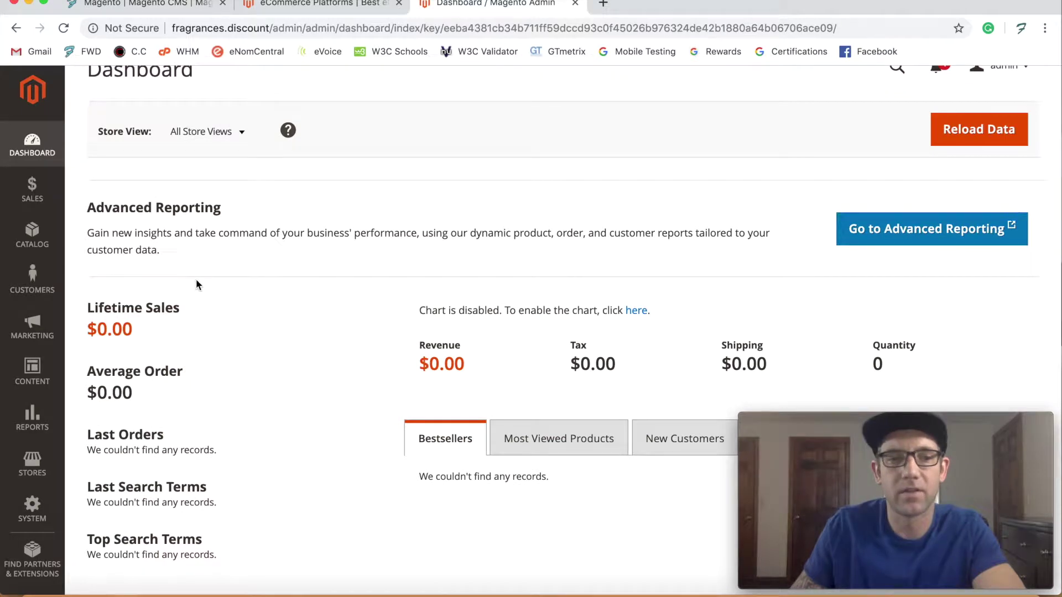
scroll(435, 353, down, 2)
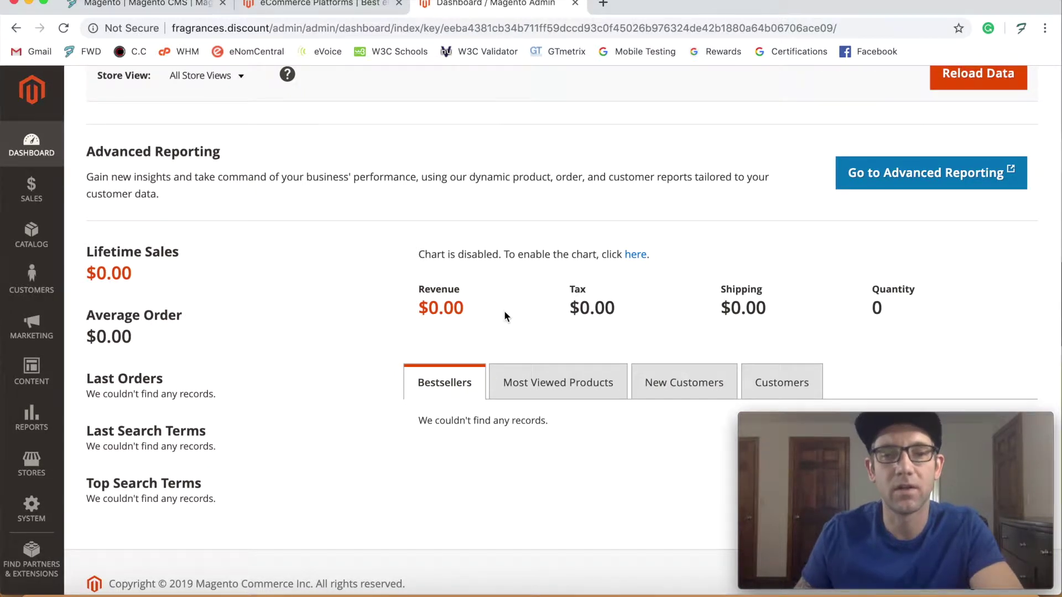
scroll(487, 310, down, 1)
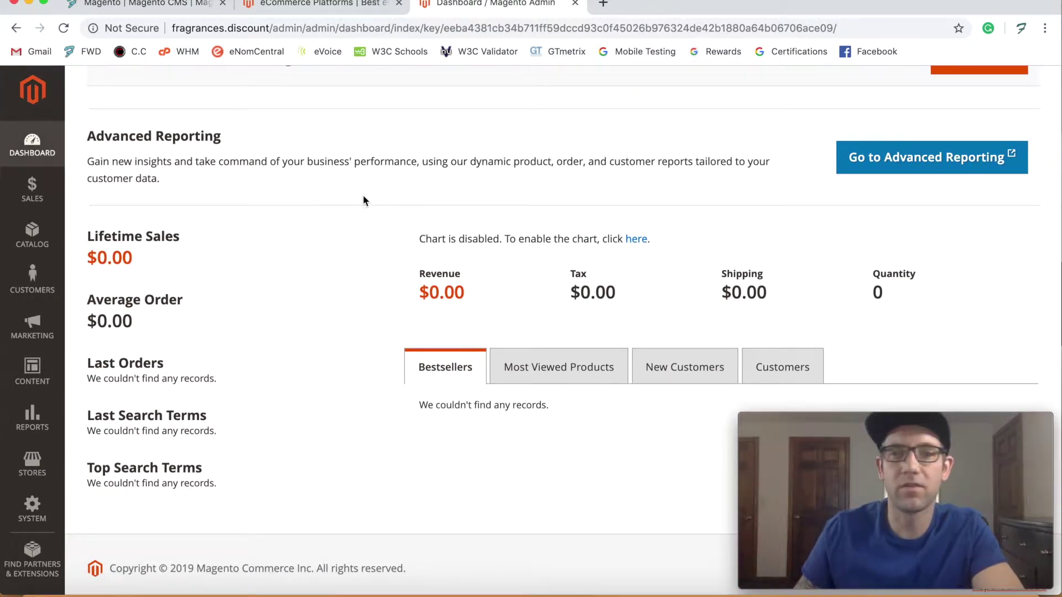
scroll(363, 195, down, 1)
scroll(359, 194, up, 5)
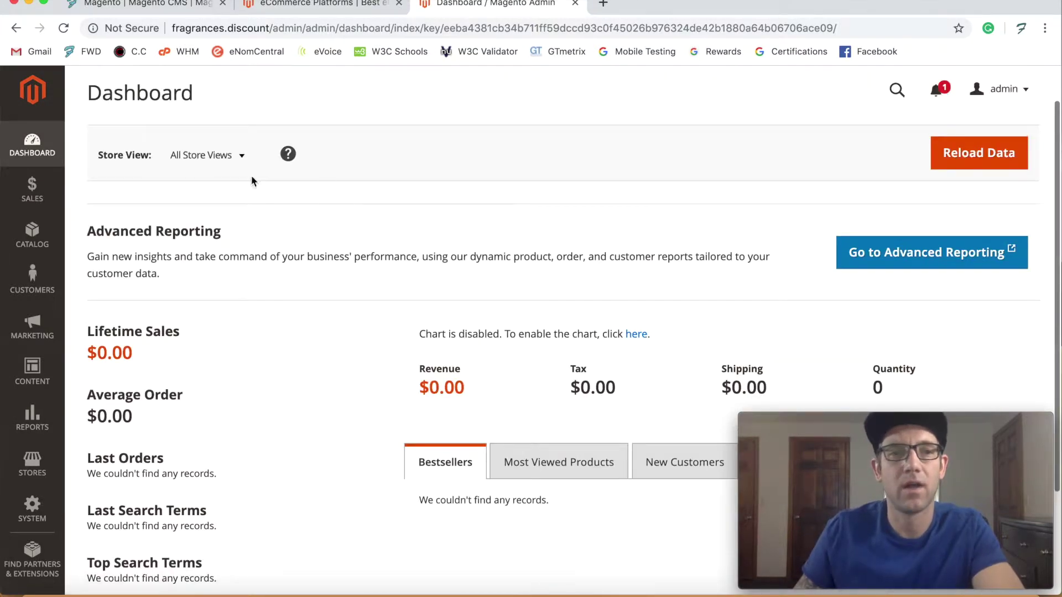
- Open the Sales, Catalog, Customers and Content sidebar menus in turn
click(34, 193)
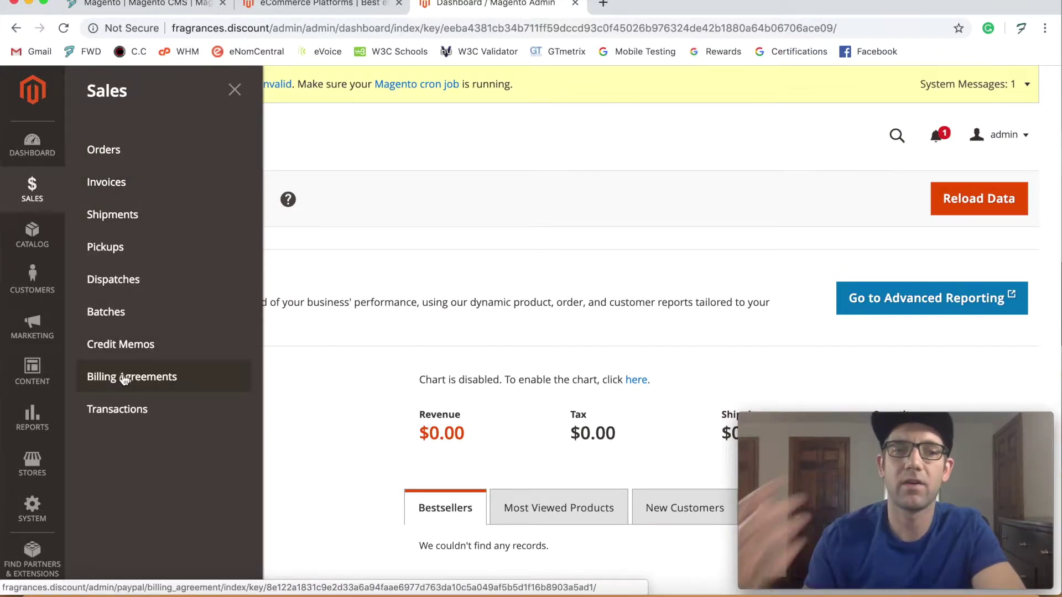
click(34, 235)
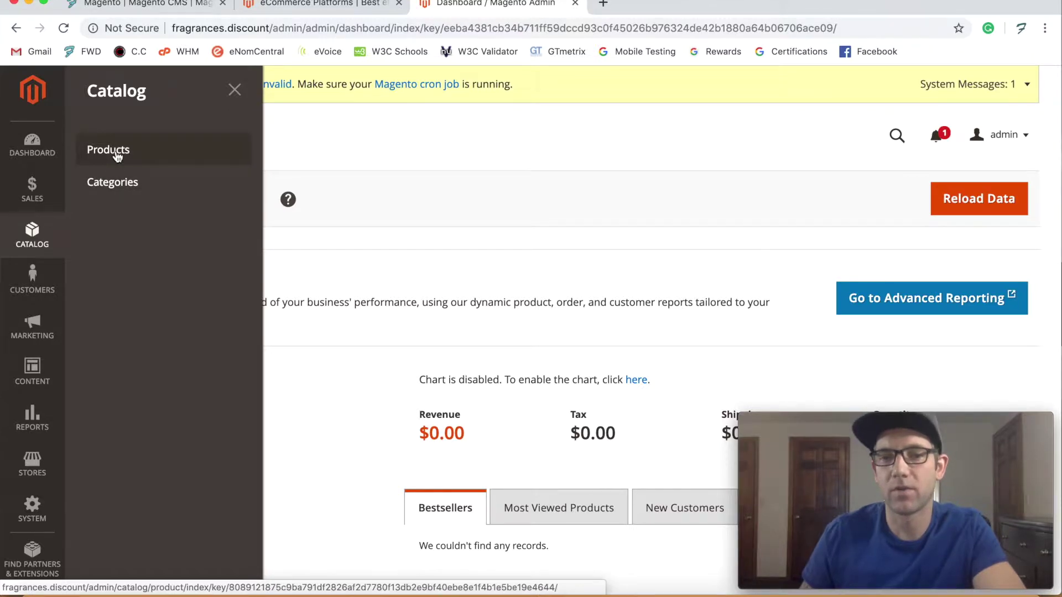
click(41, 277)
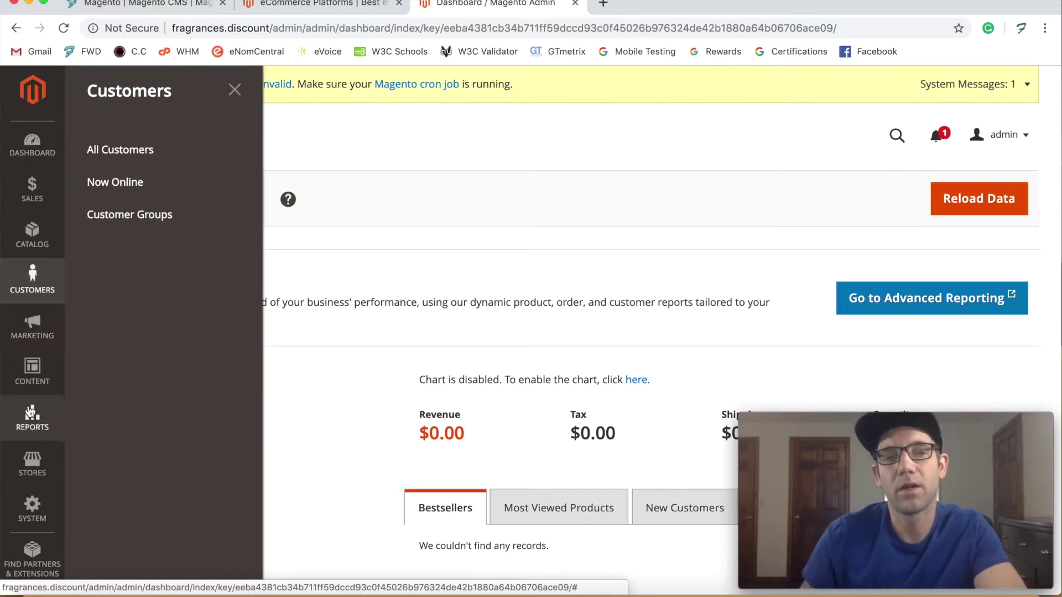
click(34, 372)
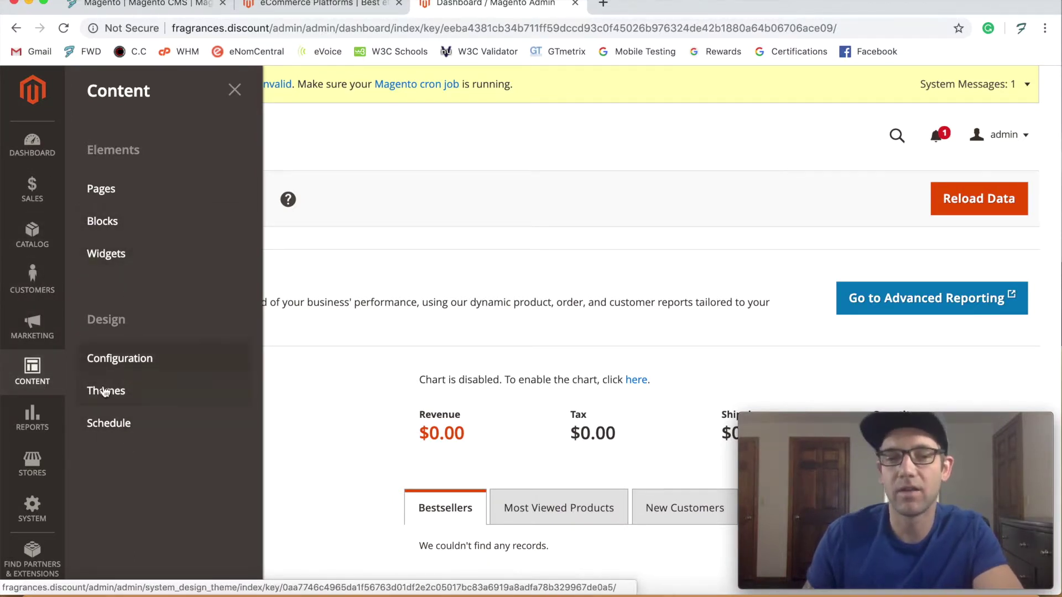
- Open the Reports menu listing Marketing, Reviews, Sales, Customers, Products and Business Intelligence
scroll(33, 426, down, 1)
scroll(58, 435, up, 1)
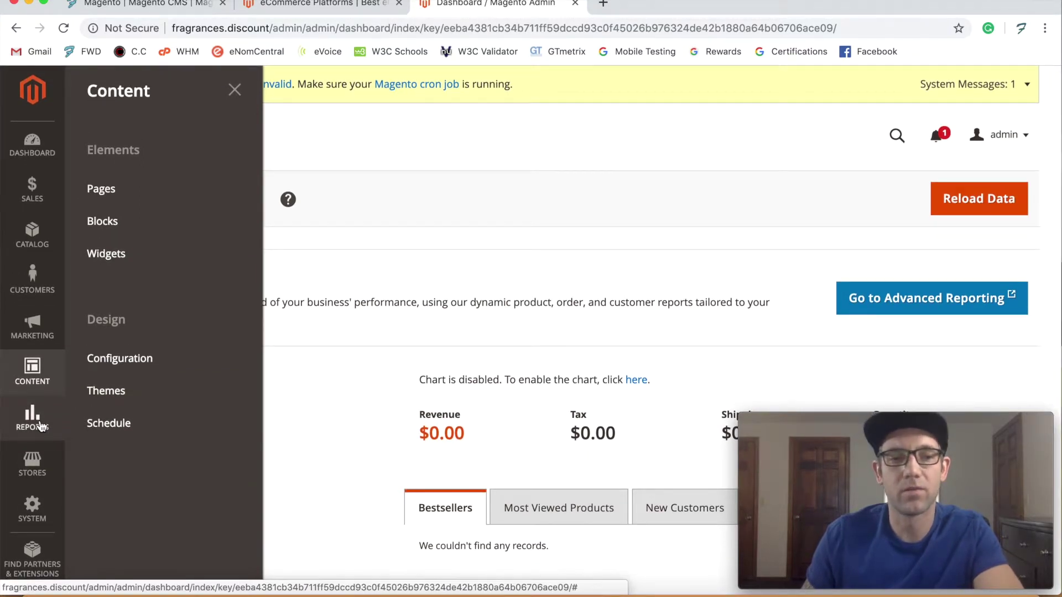
scroll(40, 426, down, 1)
click(35, 416)
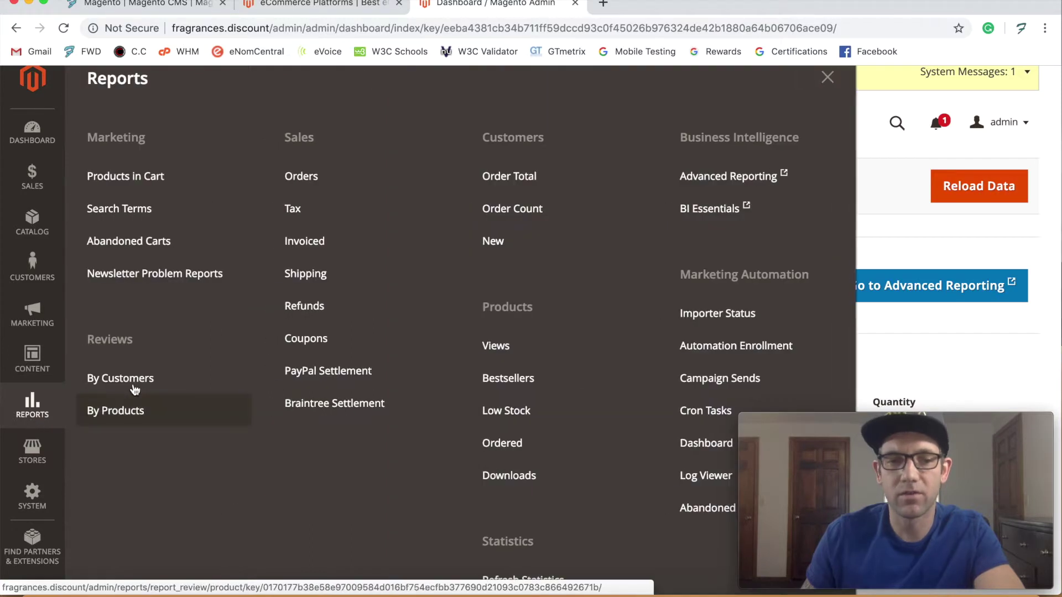
- Bring up the Stores menu options from the sidebar
scroll(138, 390, up, 1)
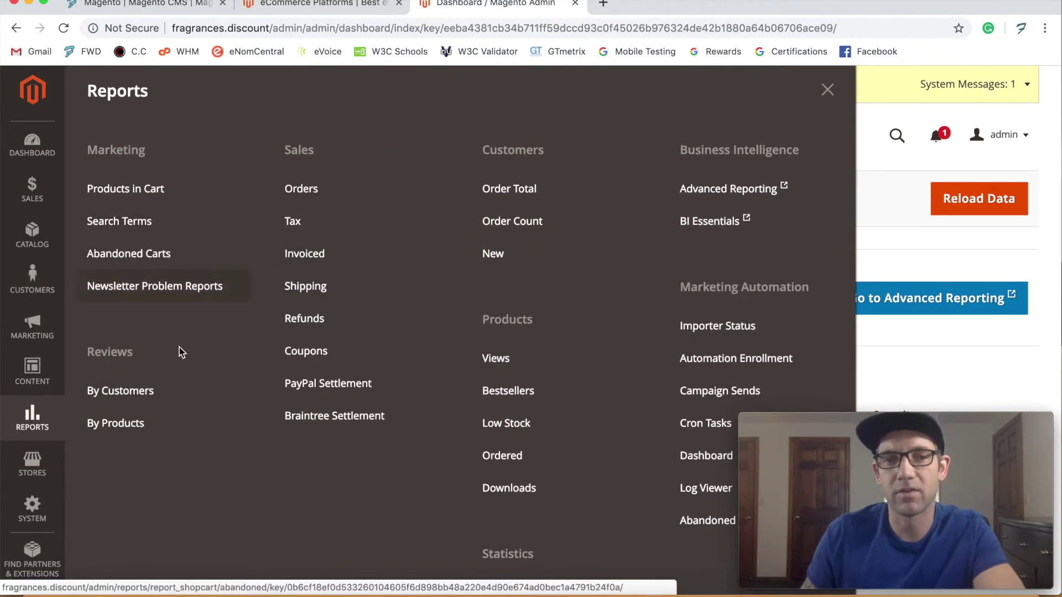
scroll(194, 373, down, 1)
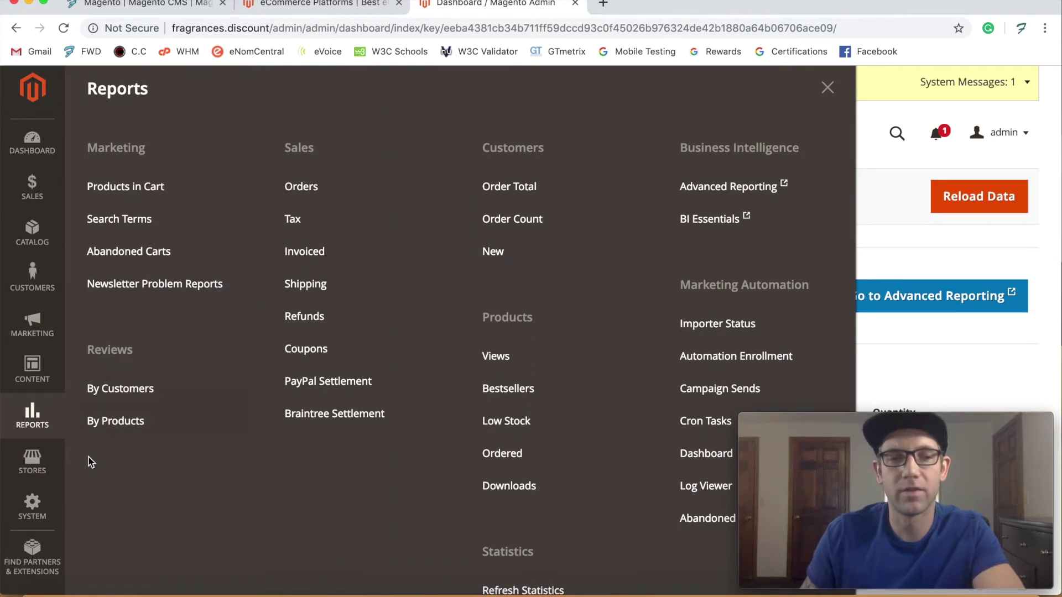
click(45, 469)
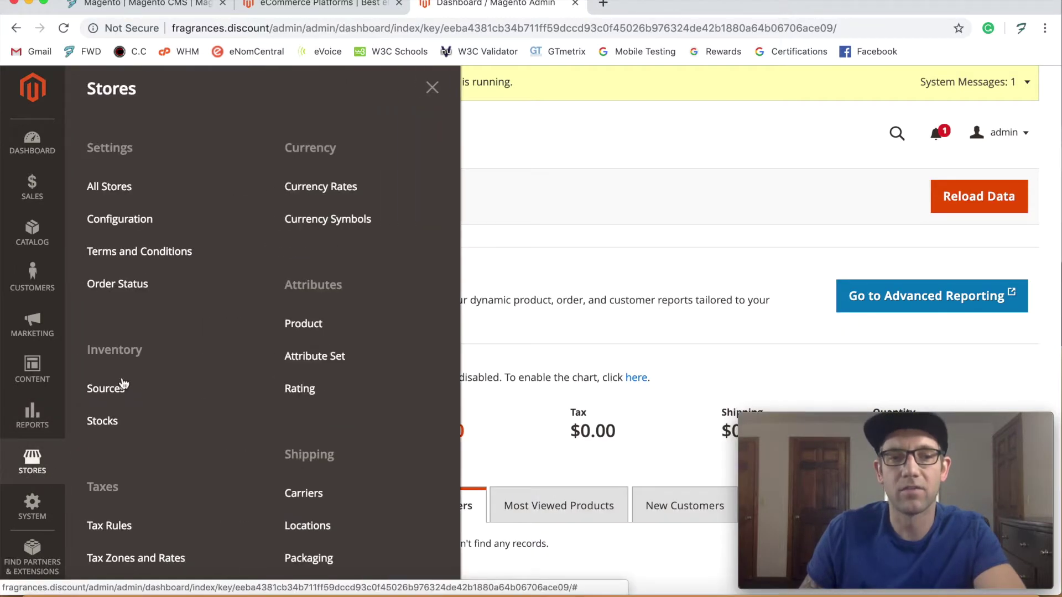
scroll(178, 327, down, 1)
scroll(177, 329, up, 1)
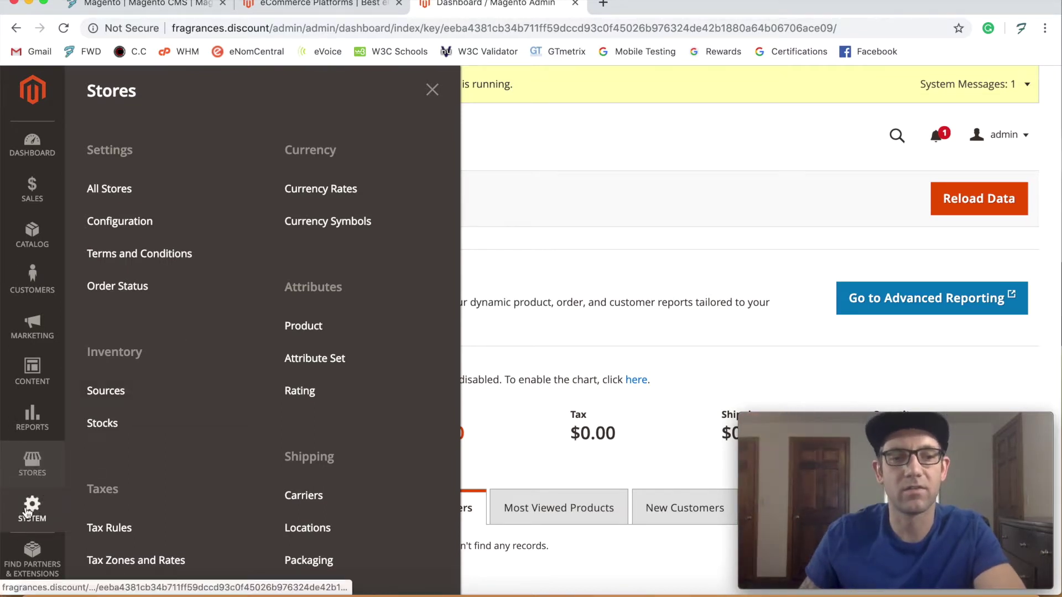
- View the System menu options, then return to the reloaded Dashboard
click(76, 519)
scroll(160, 388, down, 1)
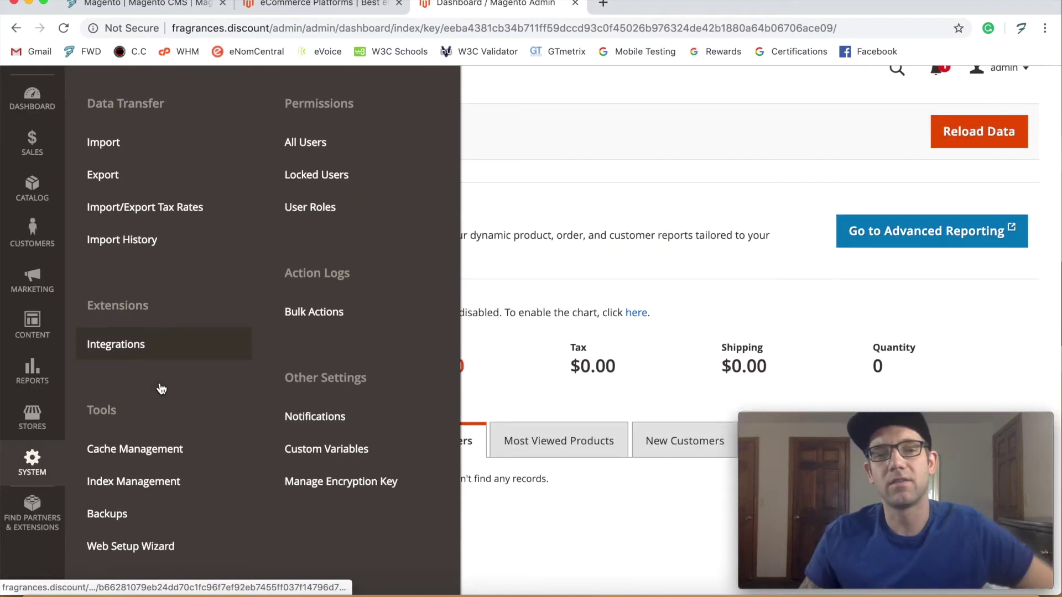
scroll(160, 390, up, 1)
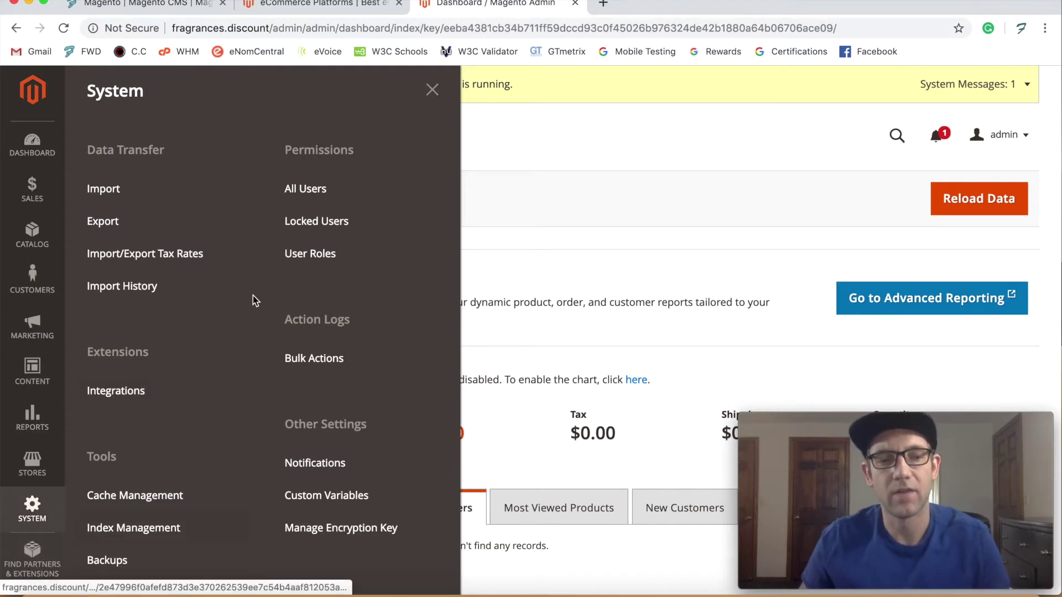
click(43, 145)
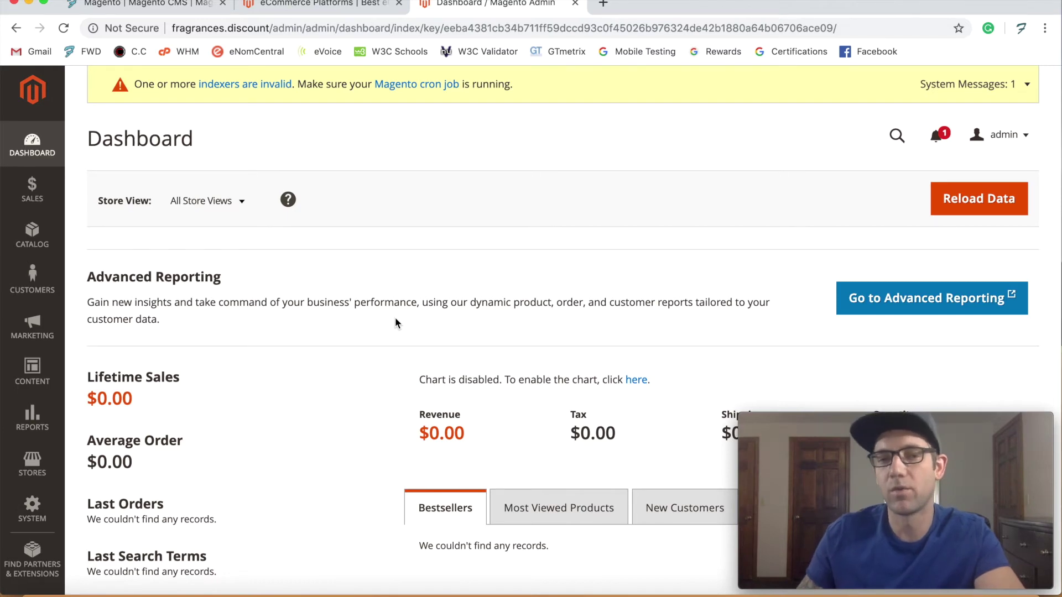
scroll(396, 321, down, 4)
scroll(395, 321, up, 4)
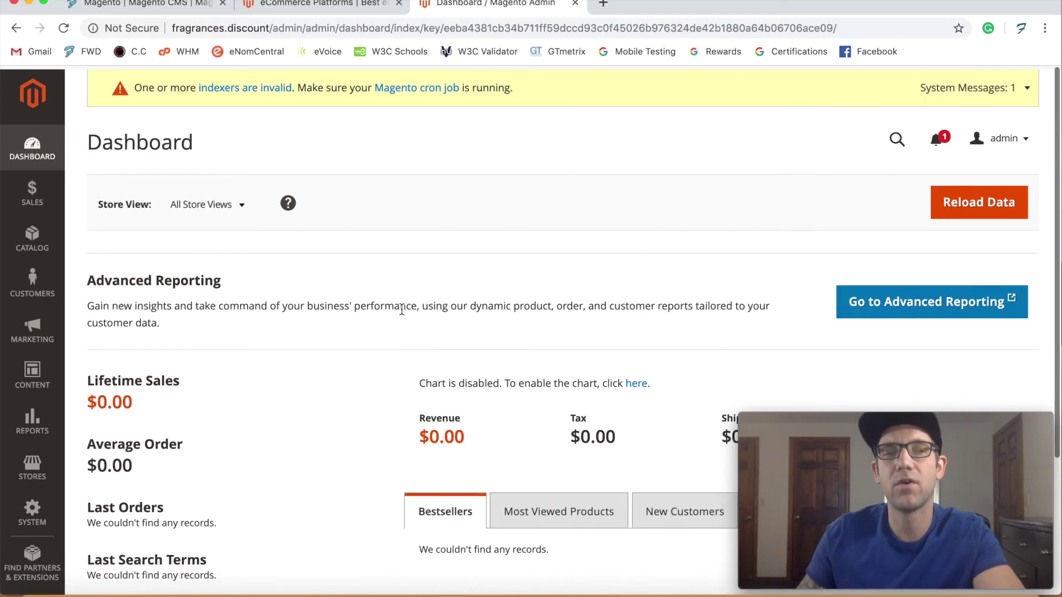